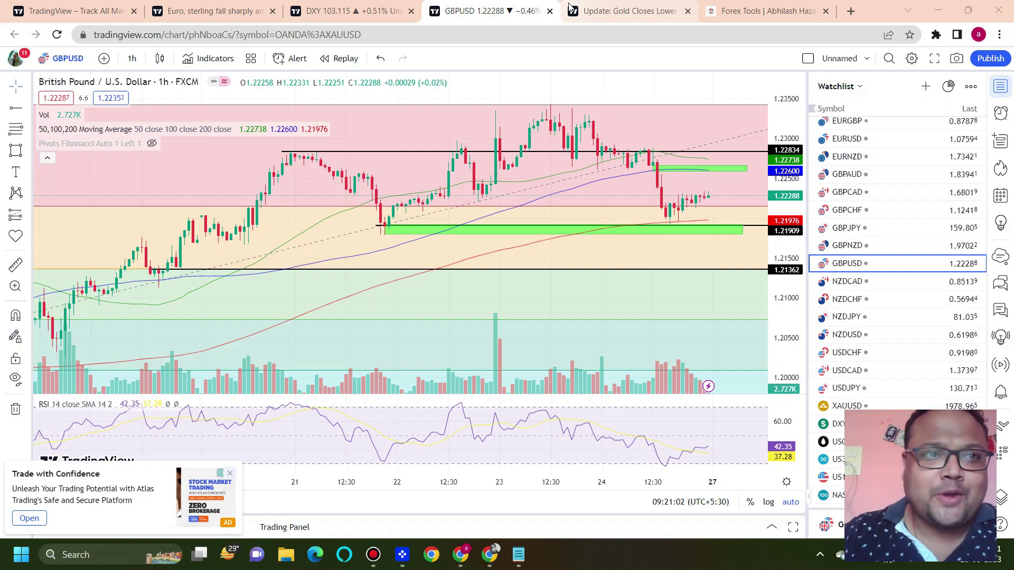
# View the headline and currency tickers of the Reuters article on the euro and sterling falling sharply
pyautogui.click(207, 5)
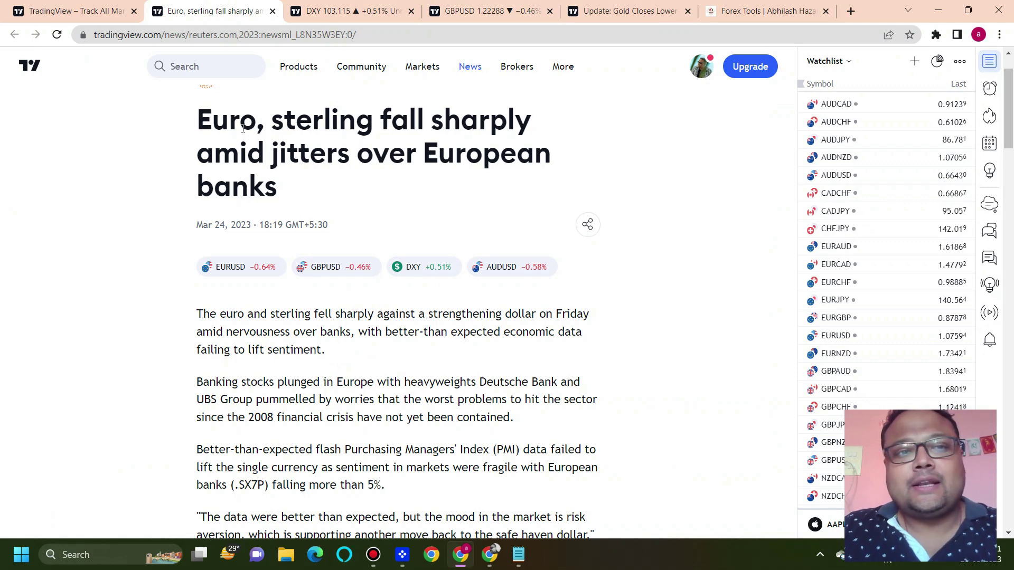
pyautogui.scroll(2, 209, 124)
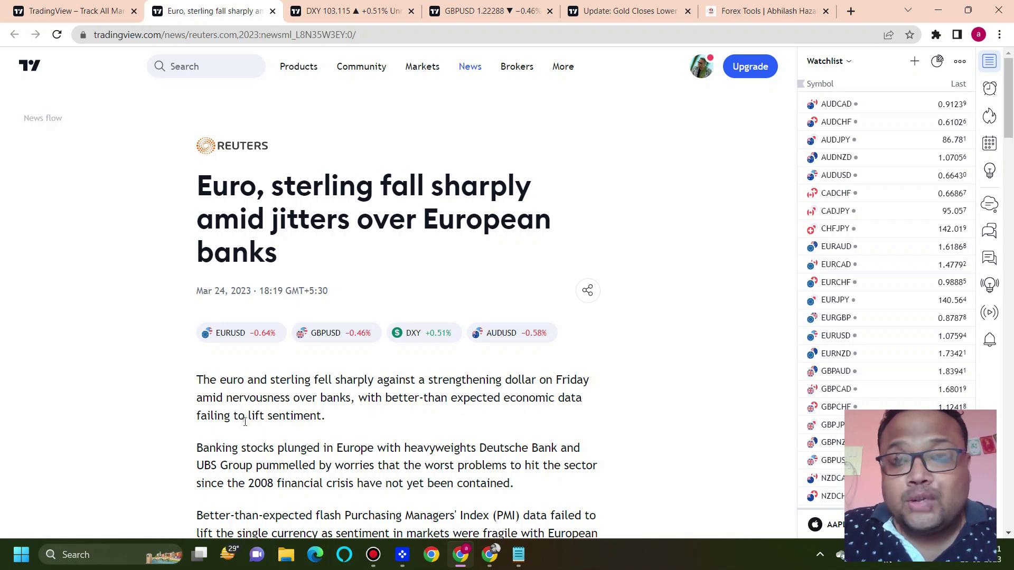
pyautogui.moveTo(298, 341)
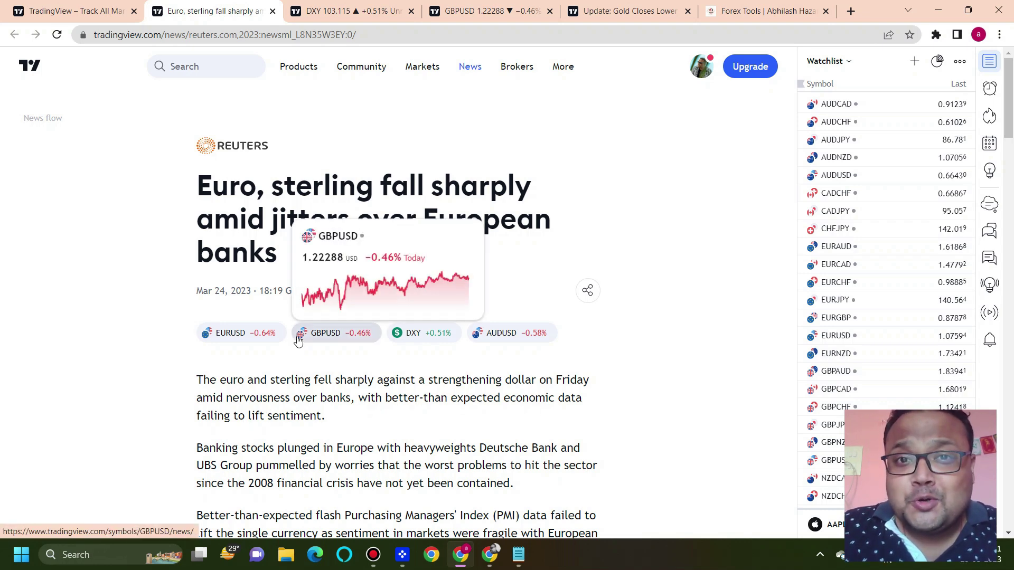
# Open the U.S. Dollar Index 4h chart, underline the lowest candles near 102.000 with the screen pen, and clear the mark
pyautogui.click(319, 11)
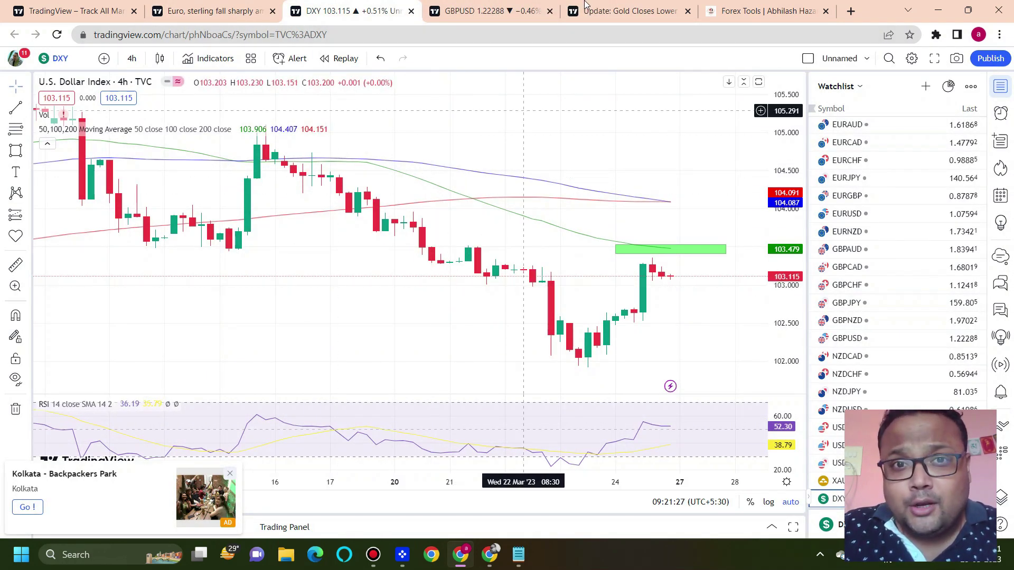
pyautogui.click(624, 9)
pyautogui.moveTo(552, 365); pyautogui.dragTo(596, 366)
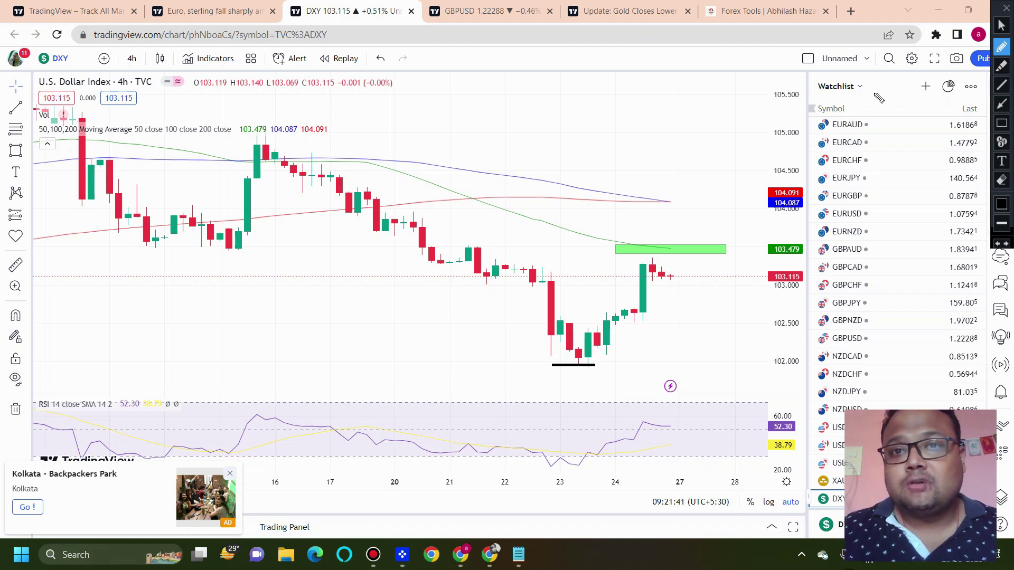
pyautogui.click(1000, 7)
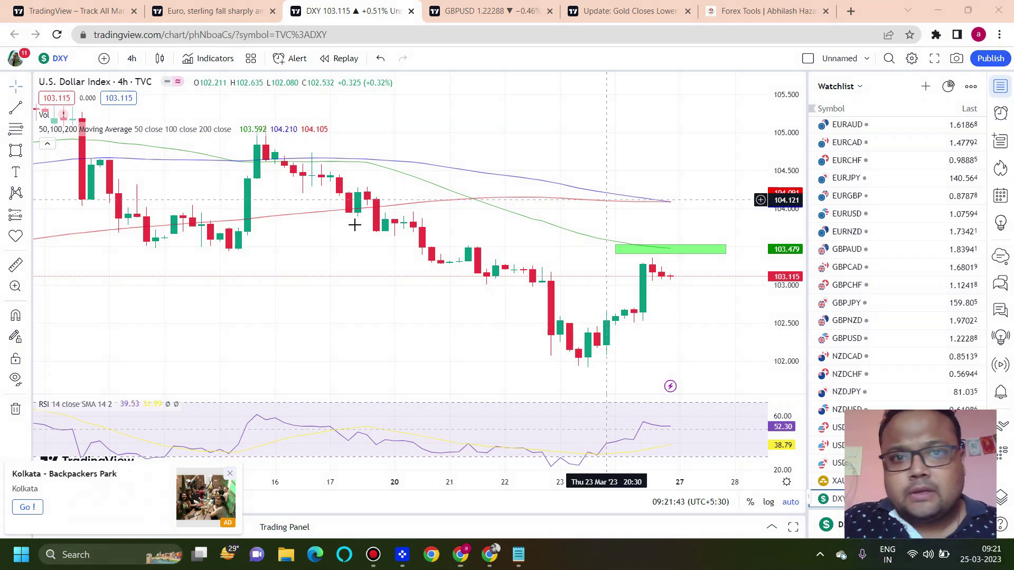
# Handwrite 103.50 above the recent candles on the Dollar Index chart and circle it
pyautogui.scroll(-3, 354, 226)
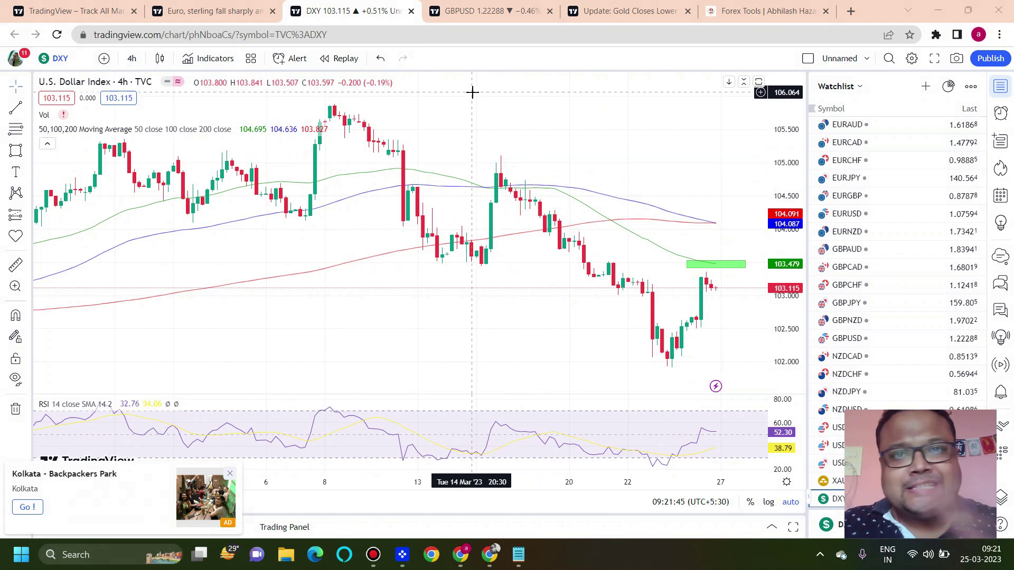
pyautogui.scroll(2, 473, 92)
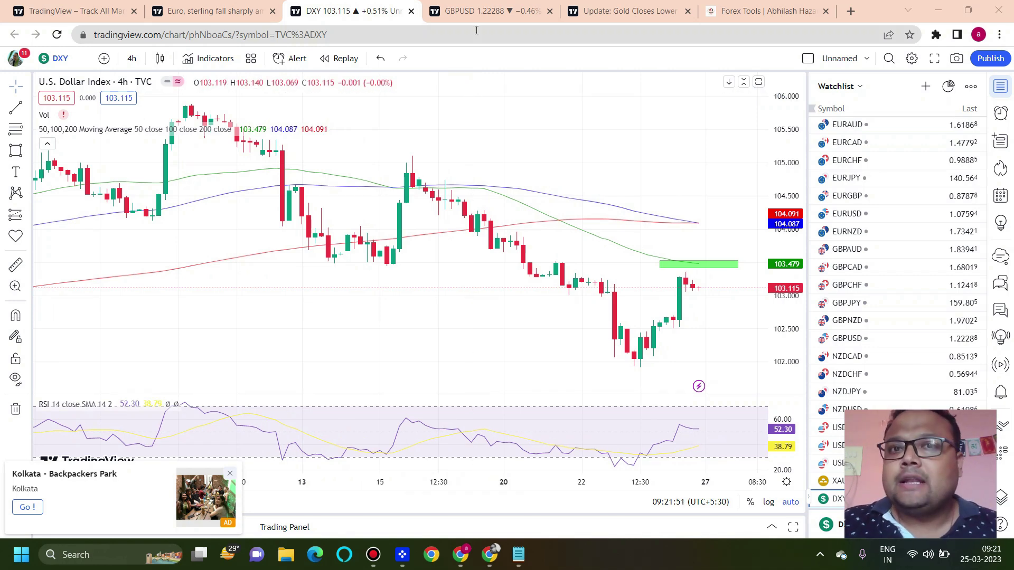
pyautogui.moveTo(586, 4)
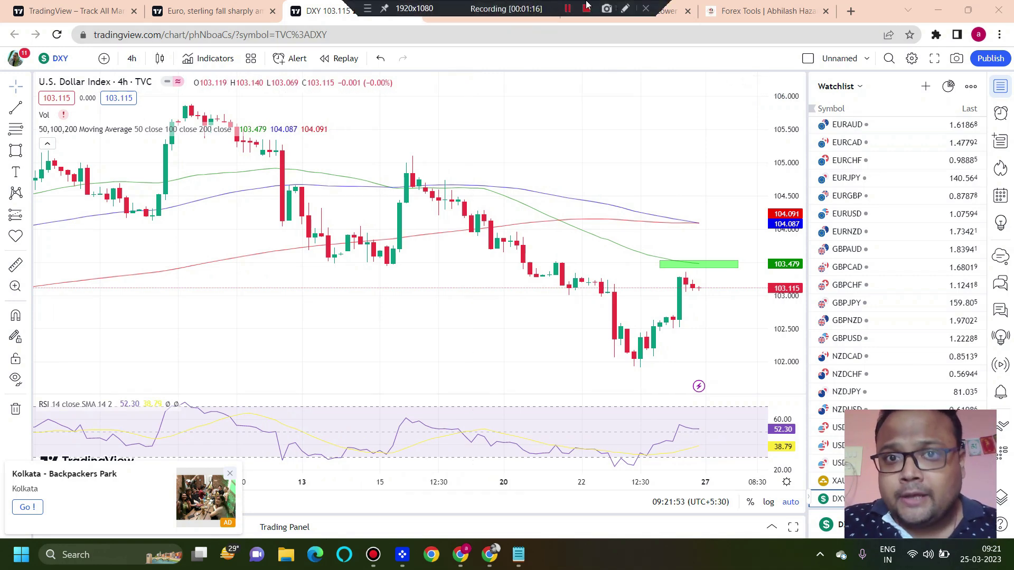
pyautogui.click(625, 8)
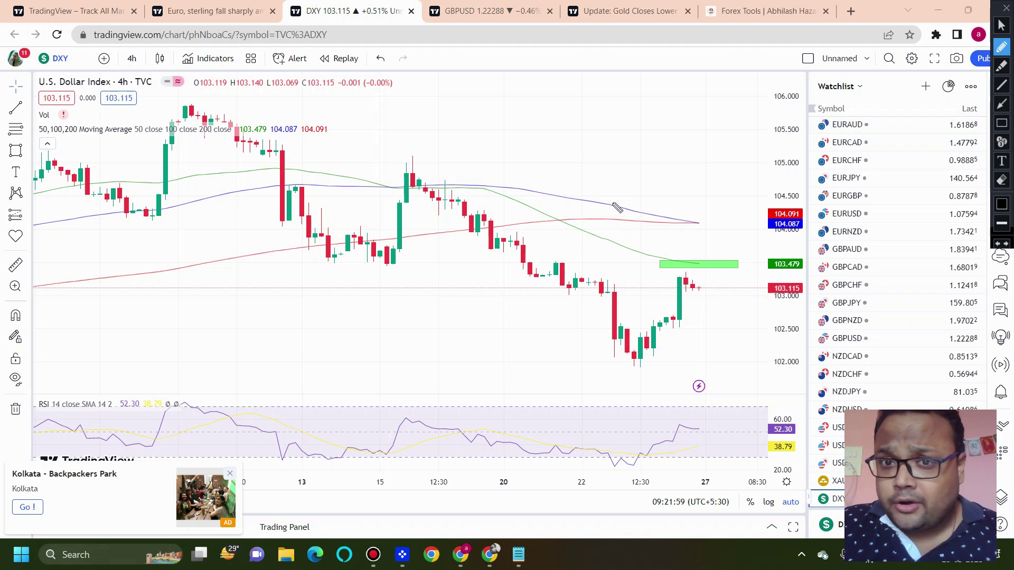
pyautogui.moveTo(593, 128)
pyautogui.mouseDown()
pyautogui.moveTo(593, 171)
pyautogui.moveTo(637, 138)
pyautogui.moveTo(657, 147)
pyautogui.moveTo(702, 108)
pyautogui.mouseUp()
pyautogui.moveTo(578, 66)
pyautogui.mouseDown()
pyautogui.moveTo(687, 67)
pyautogui.moveTo(567, 79)
pyautogui.mouseUp()
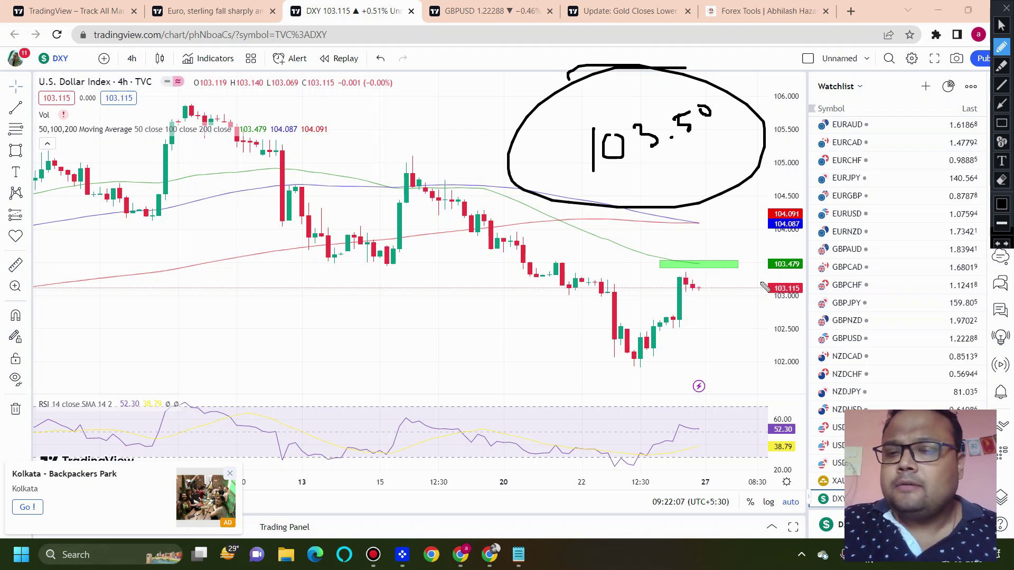
# Handwrite 104 below the candles, circle both it and the recent low near 102.000, and clear the annotations
pyautogui.moveTo(433, 299)
pyautogui.mouseDown()
pyautogui.moveTo(434, 363)
pyautogui.moveTo(478, 330)
pyautogui.moveTo(479, 340)
pyautogui.mouseUp()
pyautogui.moveTo(489, 298); pyautogui.dragTo(509, 343)
pyautogui.moveTo(485, 265)
pyautogui.mouseDown()
pyautogui.moveTo(462, 219)
pyautogui.moveTo(449, 221)
pyautogui.mouseUp()
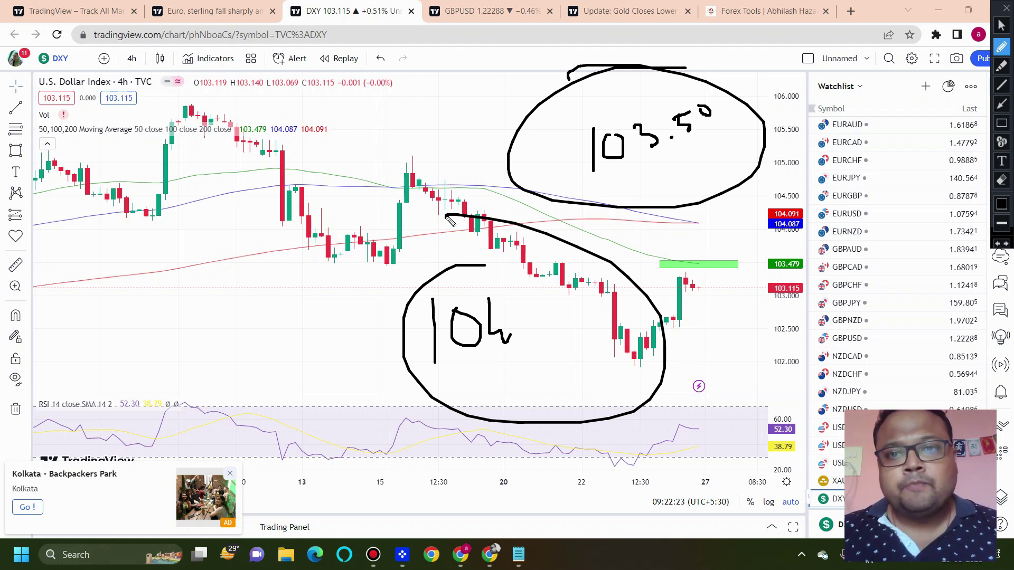
pyautogui.moveTo(636, 346); pyautogui.dragTo(653, 347)
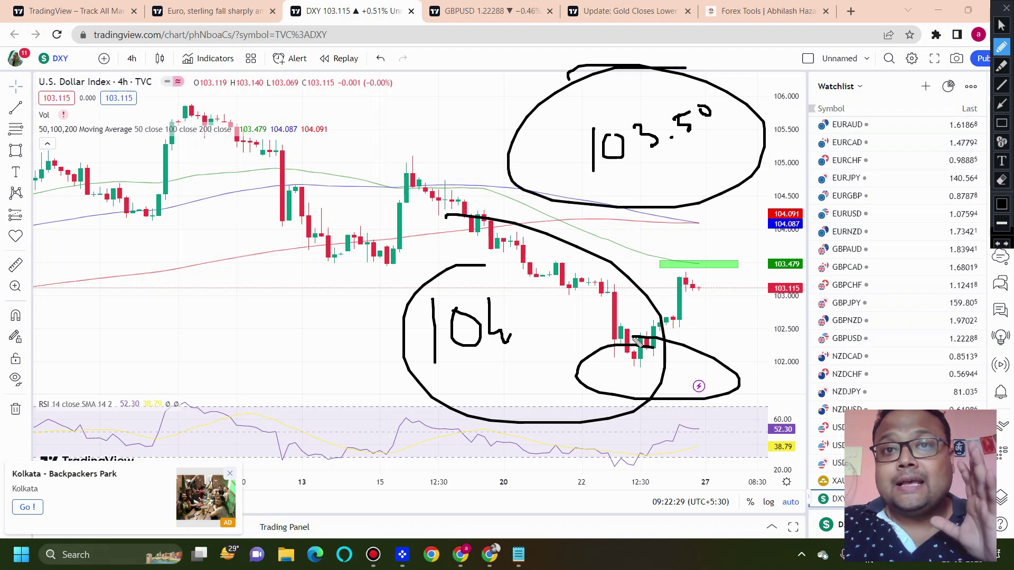
pyautogui.click(1002, 8)
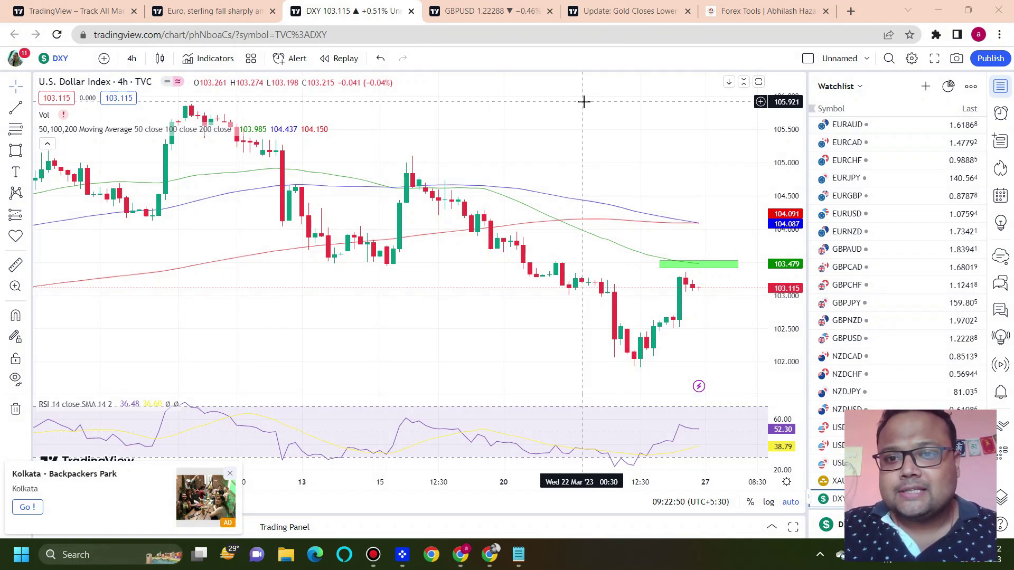
# Circle the area under the Dollar Index low near 102.000 and handwrite 101.43 above the candles
pyautogui.scroll(2, 604, 238)
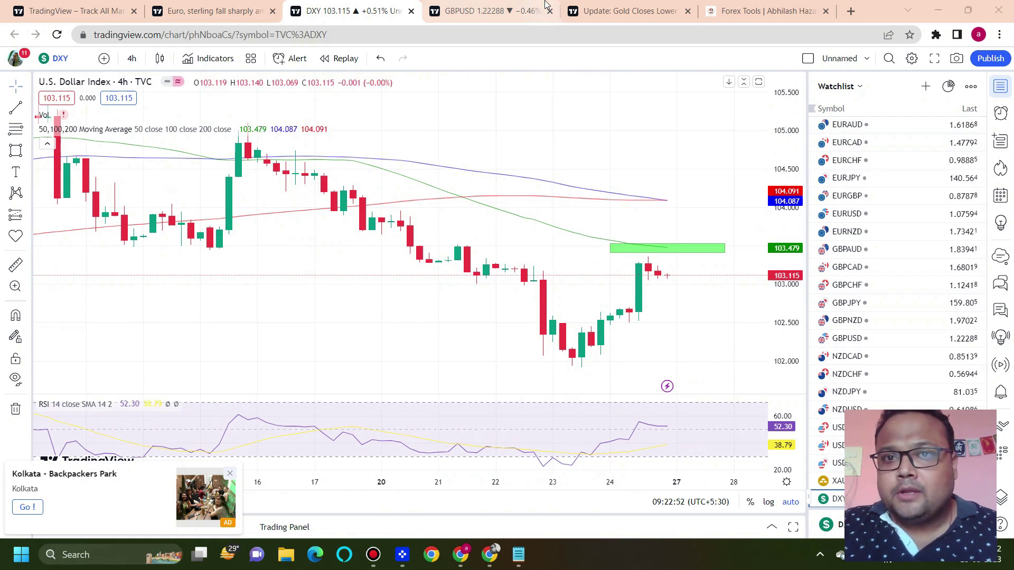
pyautogui.hotkey('ctrl', 'shift', 'p')
pyautogui.moveTo(561, 357)
pyautogui.mouseDown()
pyautogui.moveTo(608, 351)
pyautogui.moveTo(644, 372)
pyautogui.mouseUp()
pyautogui.moveTo(484, 135); pyautogui.dragTo(490, 166)
pyautogui.moveTo(511, 134)
pyautogui.mouseDown()
pyautogui.moveTo(508, 149)
pyautogui.moveTo(508, 137)
pyautogui.mouseUp()
pyautogui.moveTo(528, 126)
pyautogui.mouseDown()
pyautogui.moveTo(536, 142)
pyautogui.moveTo(573, 132)
pyautogui.mouseUp()
pyautogui.moveTo(567, 113); pyautogui.dragTo(580, 143)
pyautogui.moveTo(586, 346)
pyautogui.mouseDown()
pyautogui.moveTo(623, 341)
pyautogui.moveTo(562, 338)
pyautogui.mouseUp()
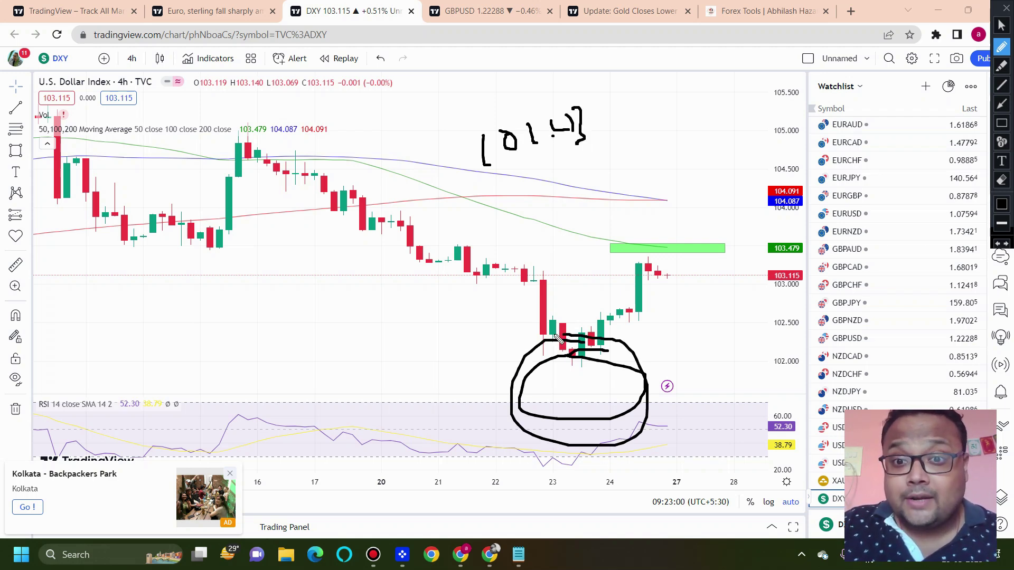
# Sketch a rising zigzag price path from the last candles through the green zone at 103.479, and clear the annotations
pyautogui.moveTo(657, 265)
pyautogui.mouseDown()
pyautogui.moveTo(692, 272)
pyautogui.moveTo(736, 221)
pyautogui.mouseUp()
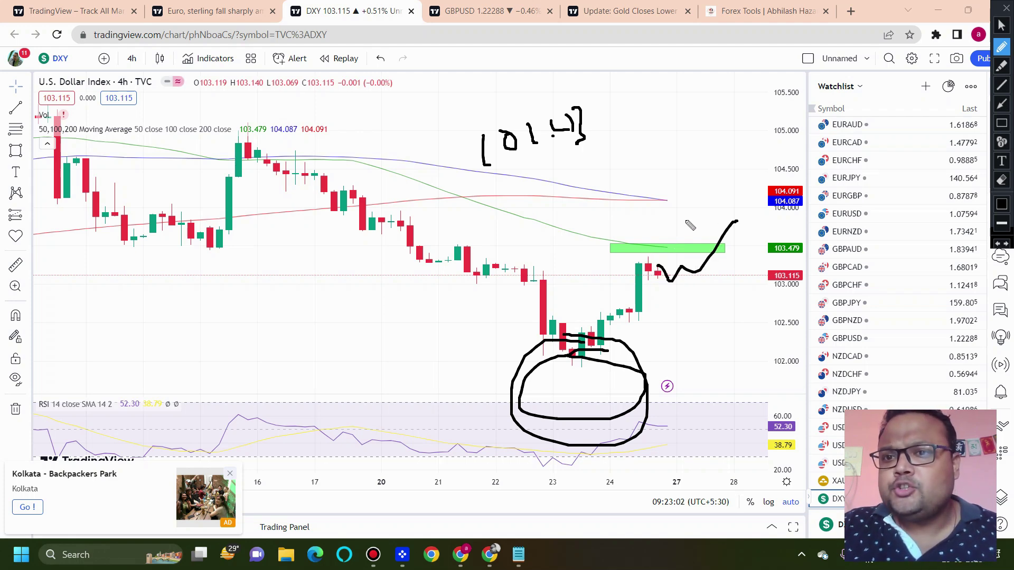
pyautogui.click(1006, 9)
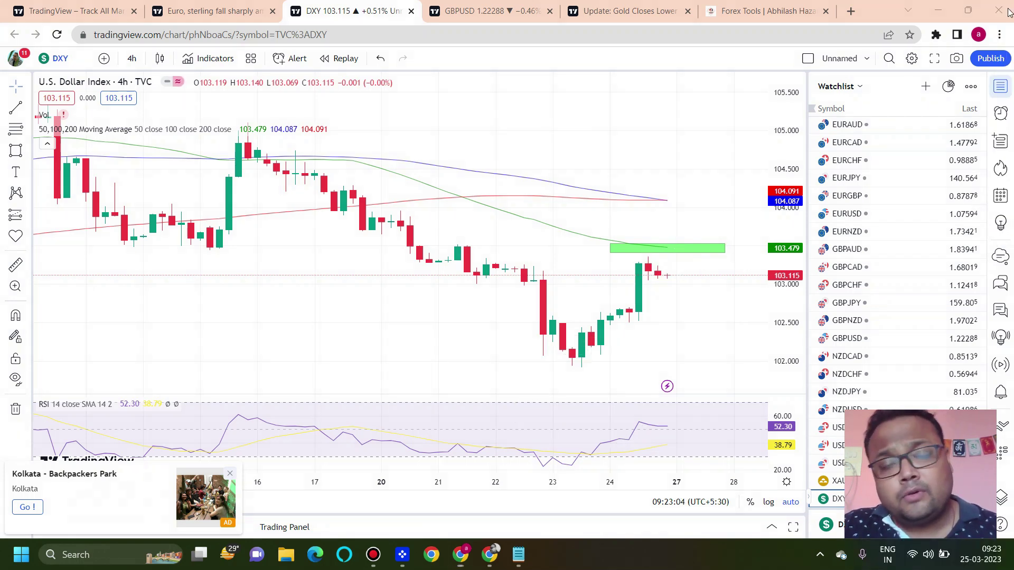
# Open the GBPUSD 1h chart and draw a narrow bracket from the current price down to the lower green zone
pyautogui.click(478, 11)
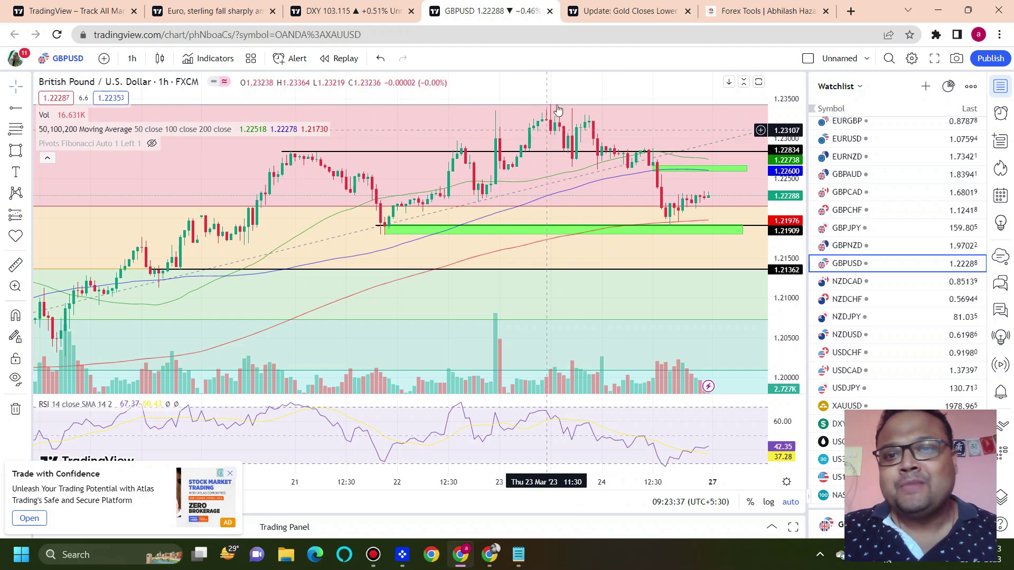
pyautogui.click(622, 9)
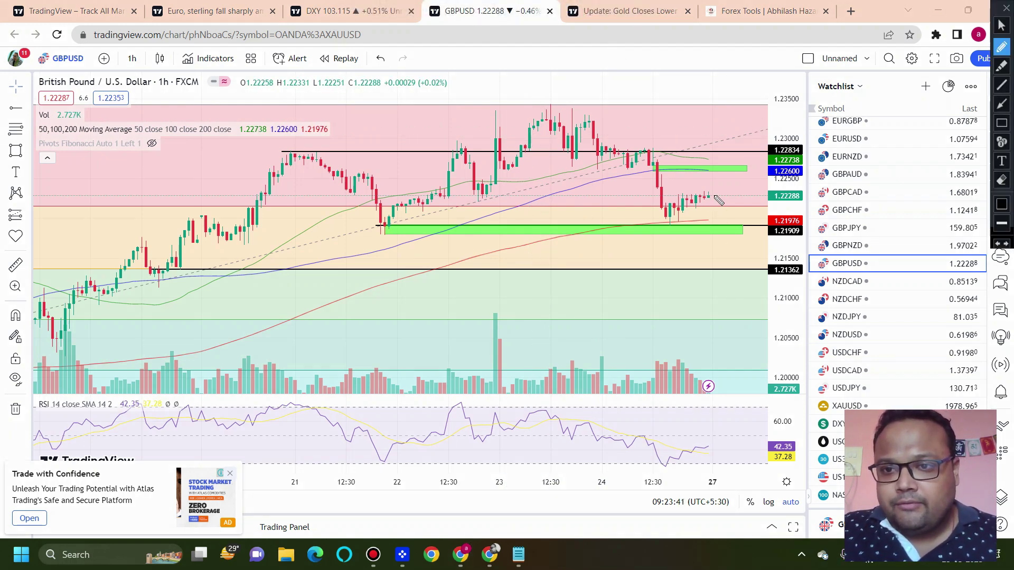
pyautogui.moveTo(714, 196)
pyautogui.mouseDown()
pyautogui.moveTo(718, 235)
pyautogui.moveTo(718, 189)
pyautogui.mouseUp()
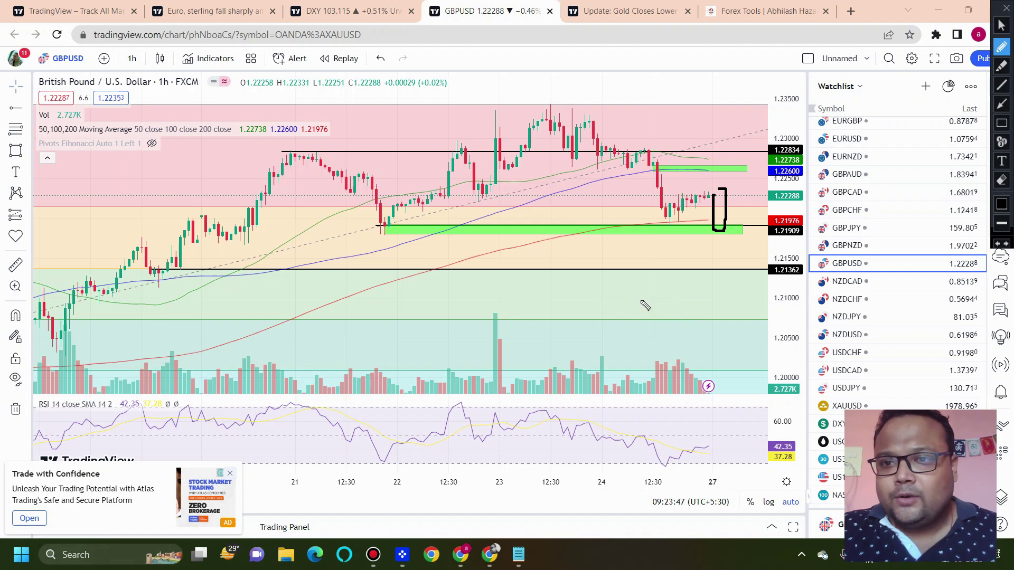
# Handwrite the levels 1.2190 and 1.2175 below the lower green zone on the GBPUSD chart
pyautogui.moveTo(602, 288); pyautogui.dragTo(603, 322)
pyautogui.click(618, 311)
pyautogui.moveTo(639, 290)
pyautogui.mouseDown()
pyautogui.moveTo(689, 316)
pyautogui.moveTo(714, 299)
pyautogui.mouseUp()
pyautogui.moveTo(628, 333)
pyautogui.mouseDown()
pyautogui.moveTo(632, 366)
pyautogui.moveTo(682, 362)
pyautogui.mouseUp()
pyautogui.click(643, 359)
pyautogui.moveTo(690, 333); pyautogui.dragTo(689, 360)
pyautogui.moveTo(704, 332)
pyautogui.mouseDown()
pyautogui.moveTo(714, 338)
pyautogui.moveTo(706, 364)
pyautogui.mouseUp()
pyautogui.moveTo(732, 338)
pyautogui.mouseDown()
pyautogui.moveTo(722, 350)
pyautogui.moveTo(738, 358)
pyautogui.moveTo(719, 373)
pyautogui.mouseUp()
# Circle the lower green zone and the two handwritten levels below it, and clear the annotations
pyautogui.moveTo(725, 231)
pyautogui.mouseDown()
pyautogui.moveTo(666, 217)
pyautogui.moveTo(636, 249)
pyautogui.moveTo(755, 240)
pyautogui.moveTo(707, 217)
pyautogui.mouseUp()
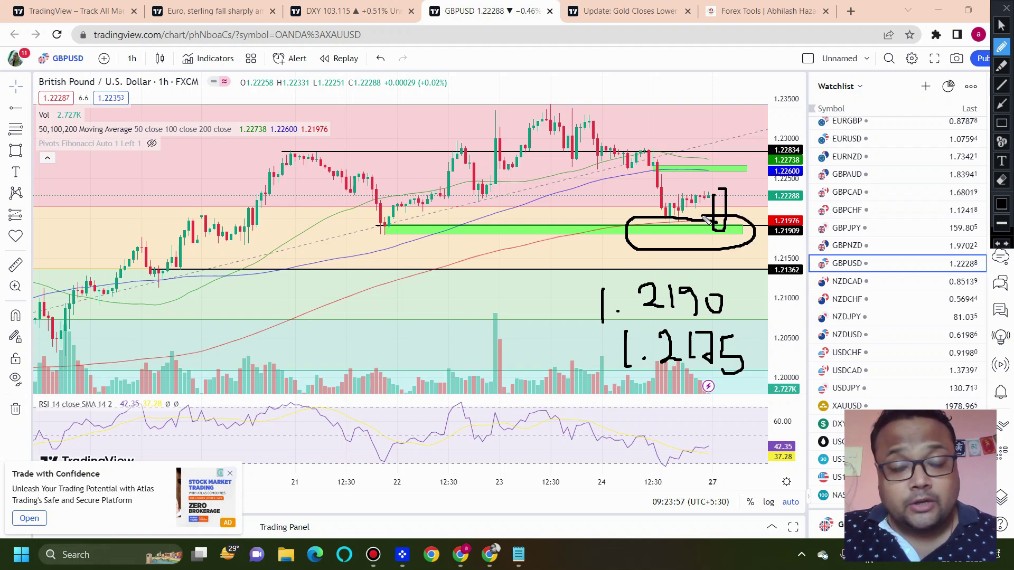
pyautogui.moveTo(679, 262)
pyautogui.mouseDown()
pyautogui.moveTo(660, 439)
pyautogui.moveTo(780, 362)
pyautogui.moveTo(628, 252)
pyautogui.mouseUp()
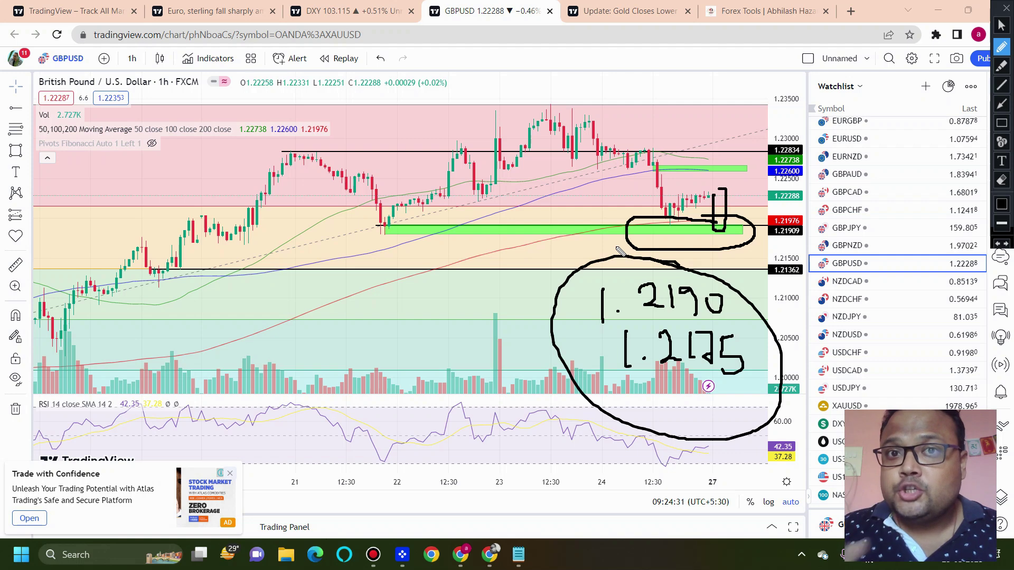
pyautogui.click(1006, 8)
pyautogui.moveTo(566, 10)
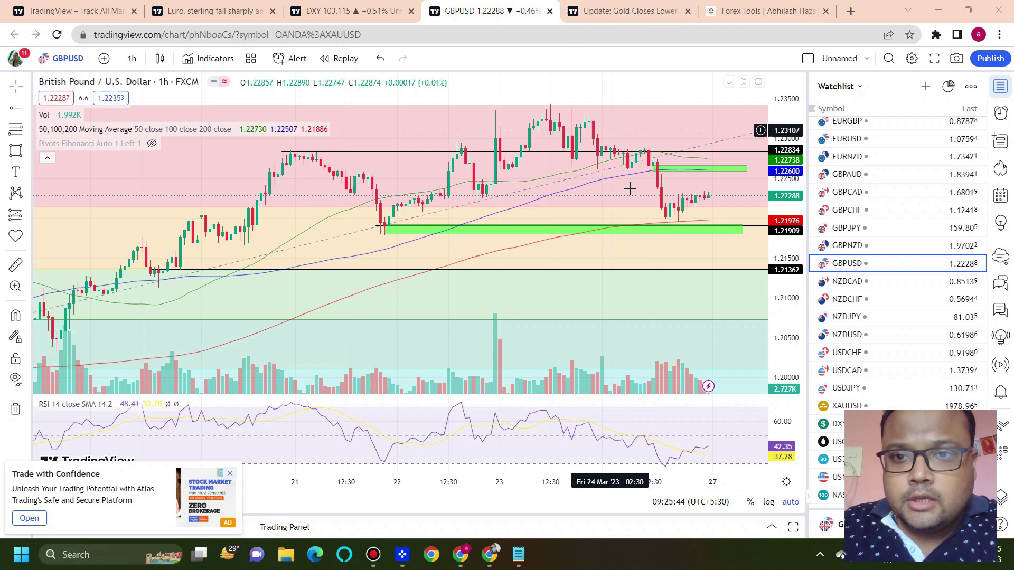
pyautogui.click(644, 231)
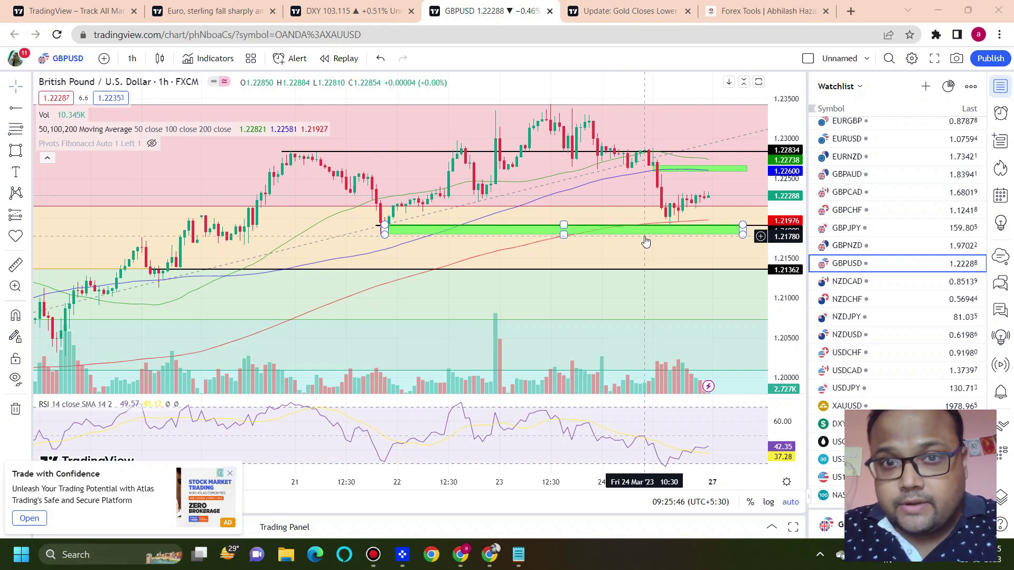
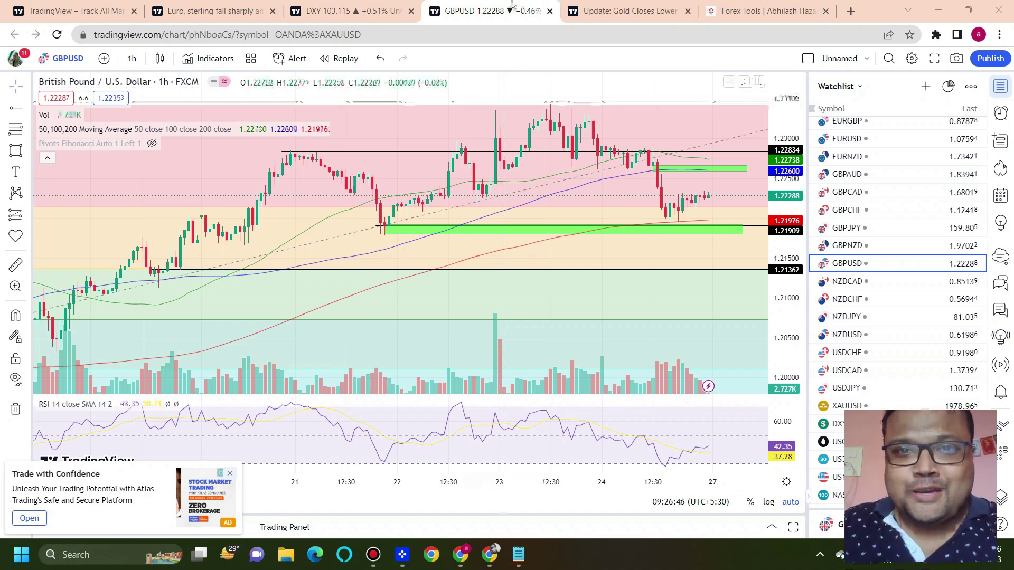
# Underline the lower green zone below the latest candles and draw a large loop around the GBPUSD price action
pyautogui.hotkey('ctrl', 'shift', '1')
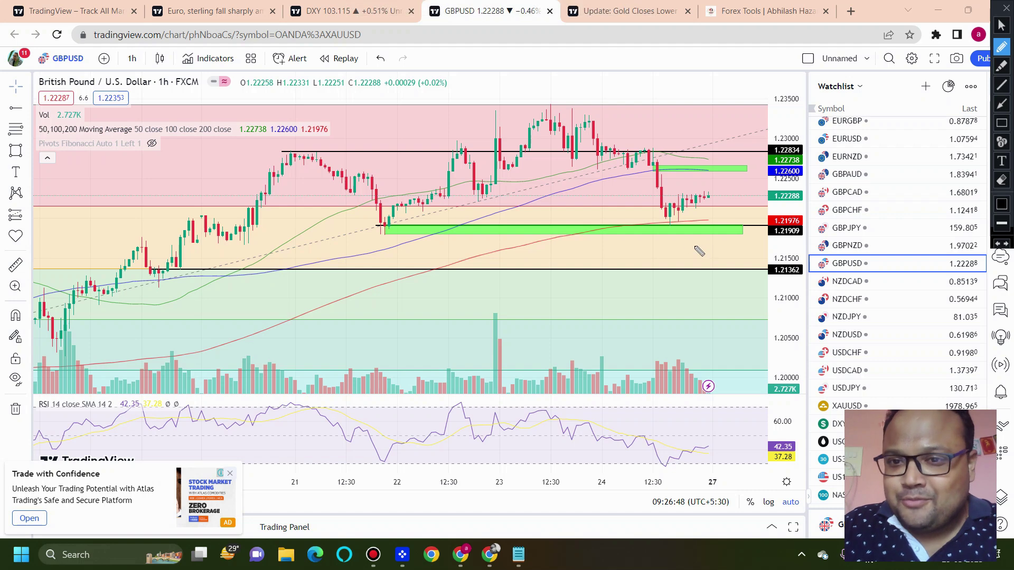
pyautogui.moveTo(658, 233); pyautogui.dragTo(711, 232)
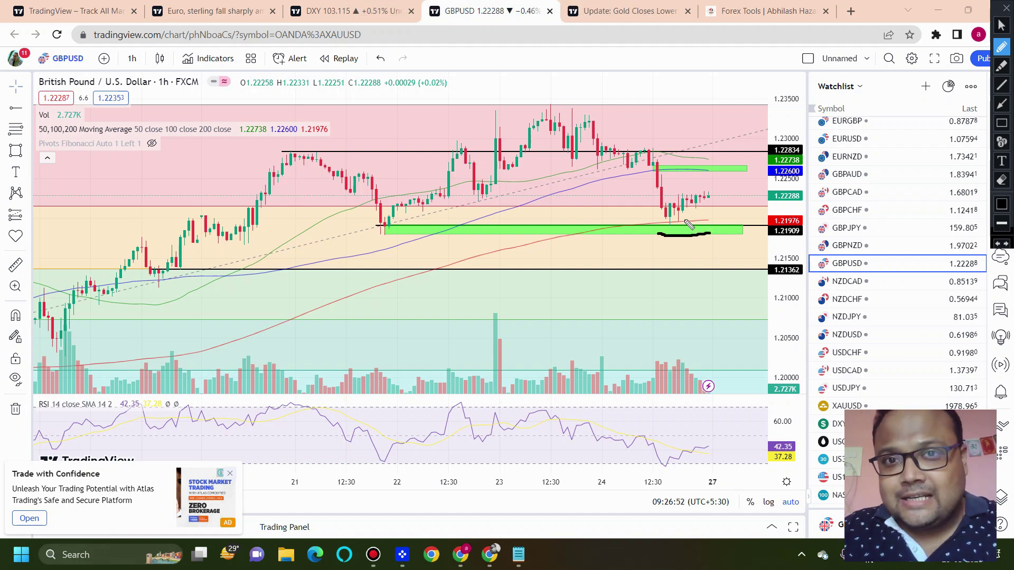
pyautogui.moveTo(457, 51)
pyautogui.mouseDown()
pyautogui.moveTo(235, 330)
pyautogui.moveTo(725, 87)
pyautogui.moveTo(432, 48)
pyautogui.mouseUp()
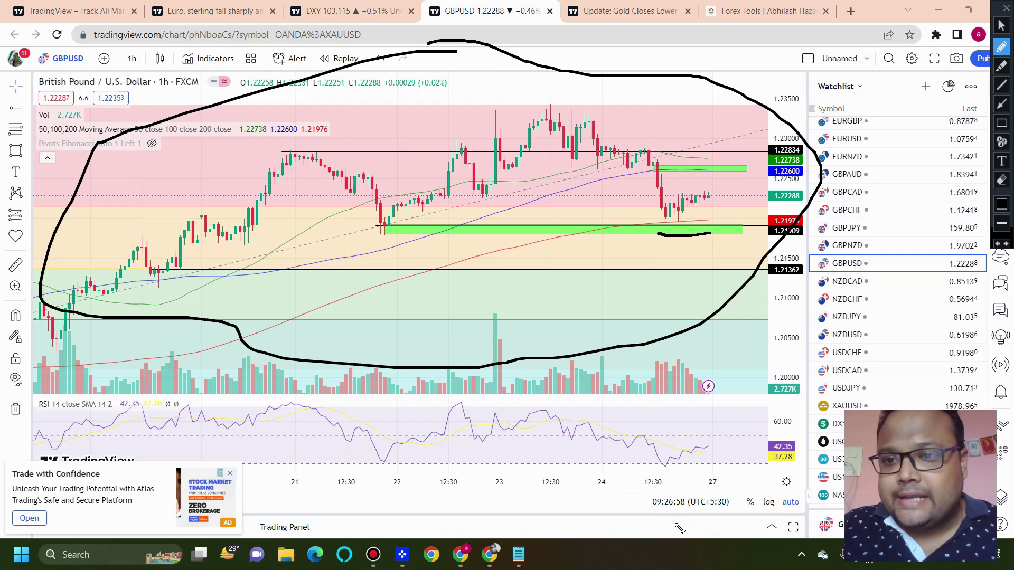
# Handwrite the level 1.2136 across the volume and RSI area of the GBPUSD chart
pyautogui.moveTo(609, 372); pyautogui.dragTo(611, 425)
pyautogui.click(637, 416)
pyautogui.moveTo(665, 380)
pyautogui.mouseDown()
pyautogui.moveTo(666, 367)
pyautogui.moveTo(715, 412)
pyautogui.mouseUp()
pyautogui.moveTo(729, 367); pyautogui.dragTo(731, 402)
pyautogui.moveTo(756, 351)
pyautogui.mouseDown()
pyautogui.moveTo(780, 379)
pyautogui.moveTo(772, 394)
pyautogui.mouseUp()
pyautogui.moveTo(809, 339); pyautogui.dragTo(825, 371)
# Circle the handwritten 1.2136, draw a large loop from the upper green zone around the area below, and clear the annotations
pyautogui.moveTo(520, 268)
pyautogui.mouseDown()
pyautogui.moveTo(845, 560)
pyautogui.moveTo(520, 271)
pyautogui.mouseUp()
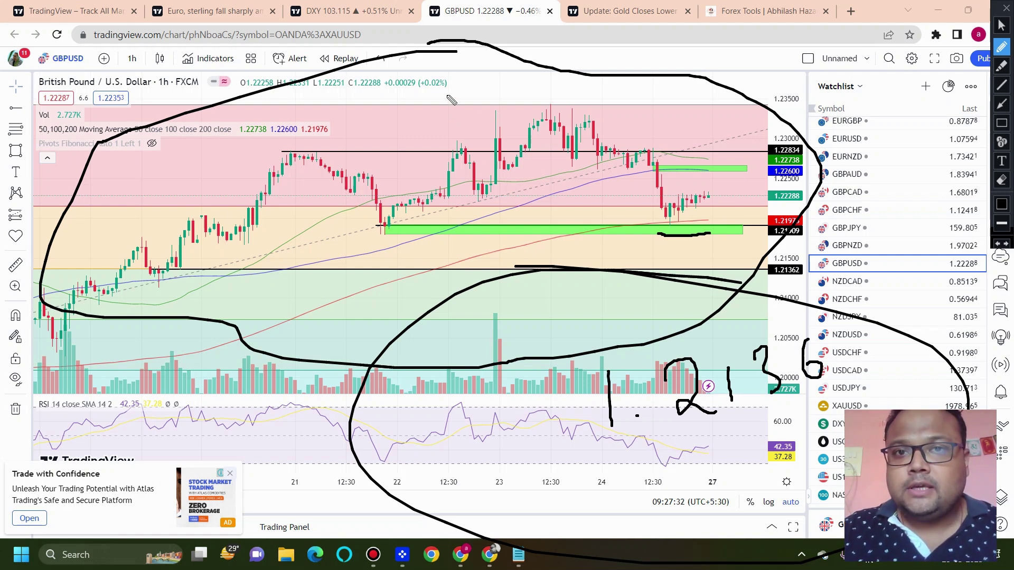
pyautogui.moveTo(735, 168)
pyautogui.mouseDown()
pyautogui.moveTo(599, 198)
pyautogui.moveTo(636, 87)
pyautogui.mouseUp()
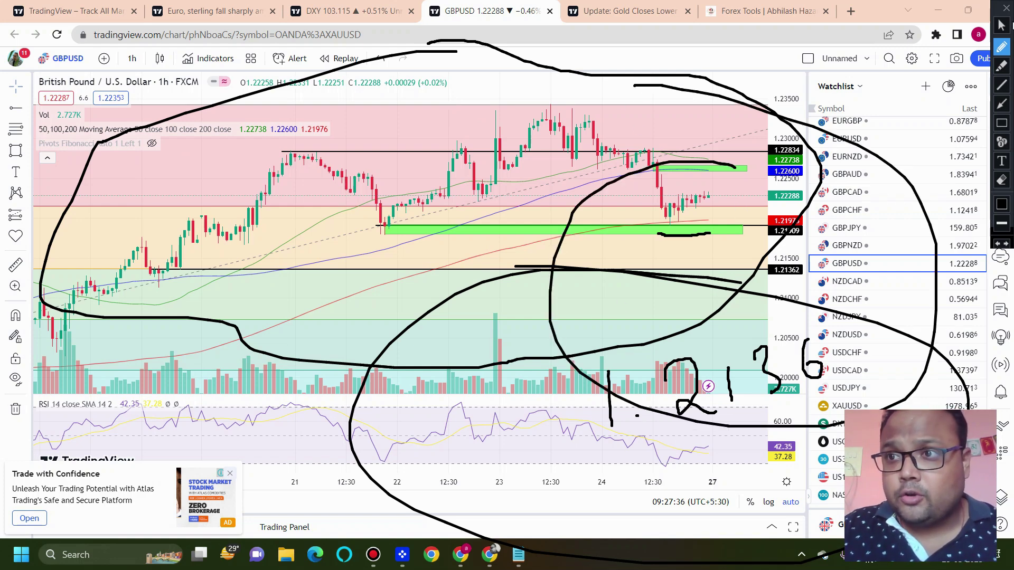
pyautogui.click(1001, 25)
# Handwrite the levels 1.2266 and 1.2260 beside the upper green zone on the GBPUSD chart and circle both
pyautogui.scroll(3, 506, 256)
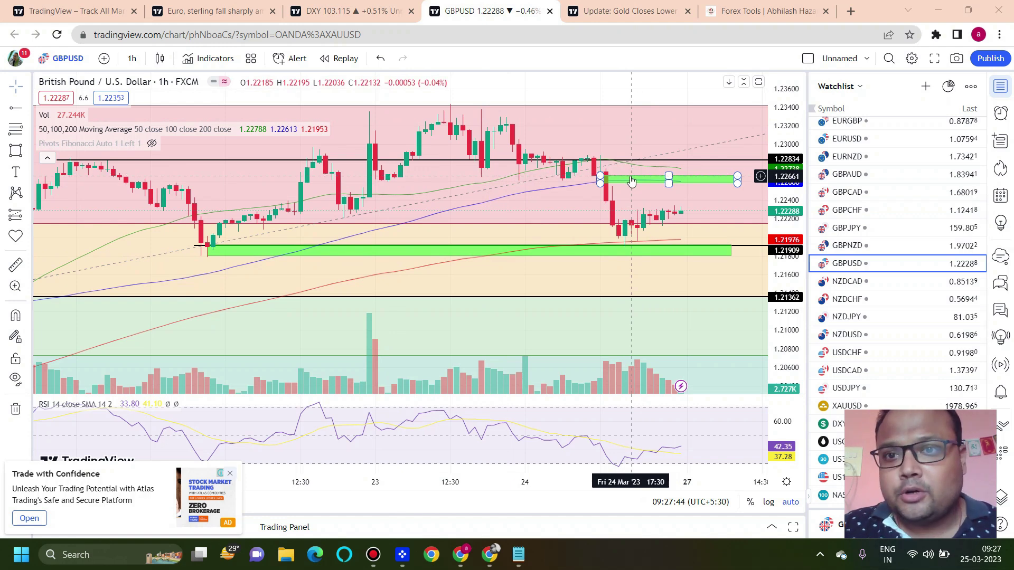
pyautogui.moveTo(615, 12)
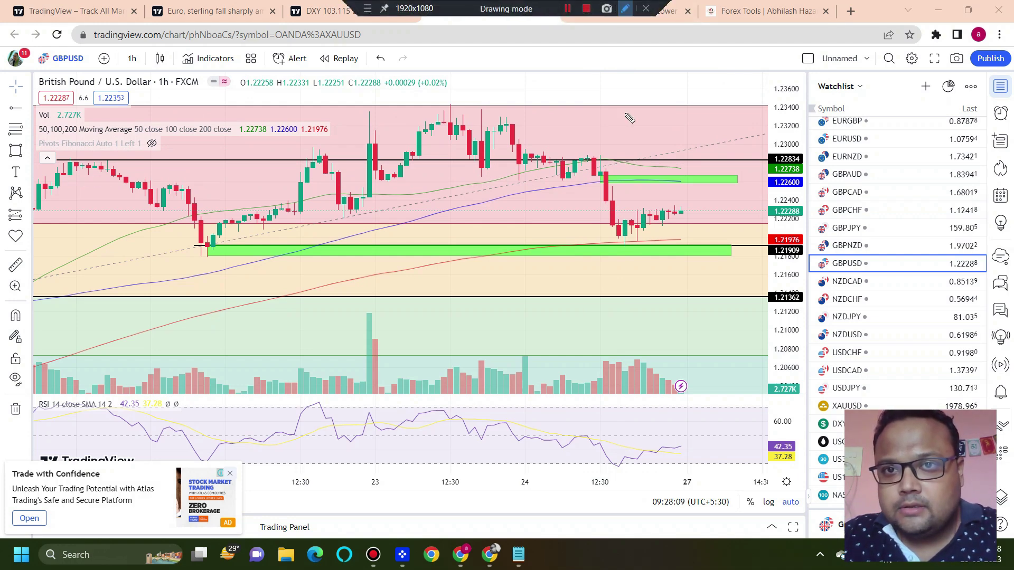
pyautogui.click(626, 8)
pyautogui.moveTo(664, 131); pyautogui.dragTo(671, 161)
pyautogui.click(686, 140)
pyautogui.moveTo(698, 119)
pyautogui.mouseDown()
pyautogui.moveTo(724, 141)
pyautogui.moveTo(753, 137)
pyautogui.mouseUp()
pyautogui.moveTo(767, 101); pyautogui.dragTo(760, 131)
pyautogui.moveTo(795, 95); pyautogui.dragTo(789, 125)
pyautogui.moveTo(708, 175)
pyautogui.mouseDown()
pyautogui.moveTo(719, 220)
pyautogui.moveTo(745, 199)
pyautogui.mouseUp()
pyautogui.moveTo(754, 178); pyautogui.dragTo(775, 200)
pyautogui.moveTo(811, 150)
pyautogui.mouseDown()
pyautogui.moveTo(798, 174)
pyautogui.moveTo(821, 153)
pyautogui.mouseUp()
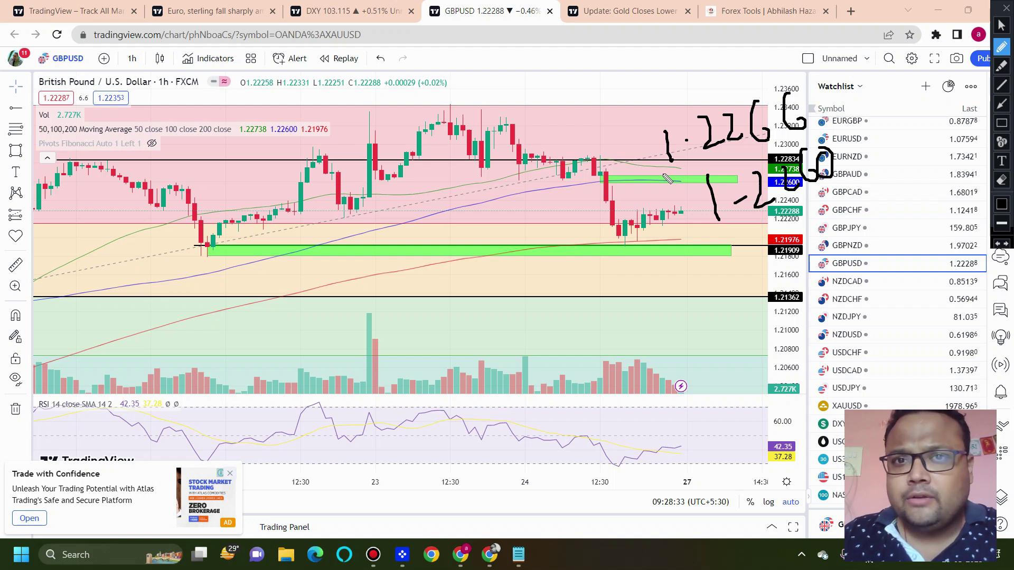
pyautogui.moveTo(818, 47)
pyautogui.mouseDown()
pyautogui.moveTo(623, 280)
pyautogui.moveTo(689, 10)
pyautogui.mouseUp()
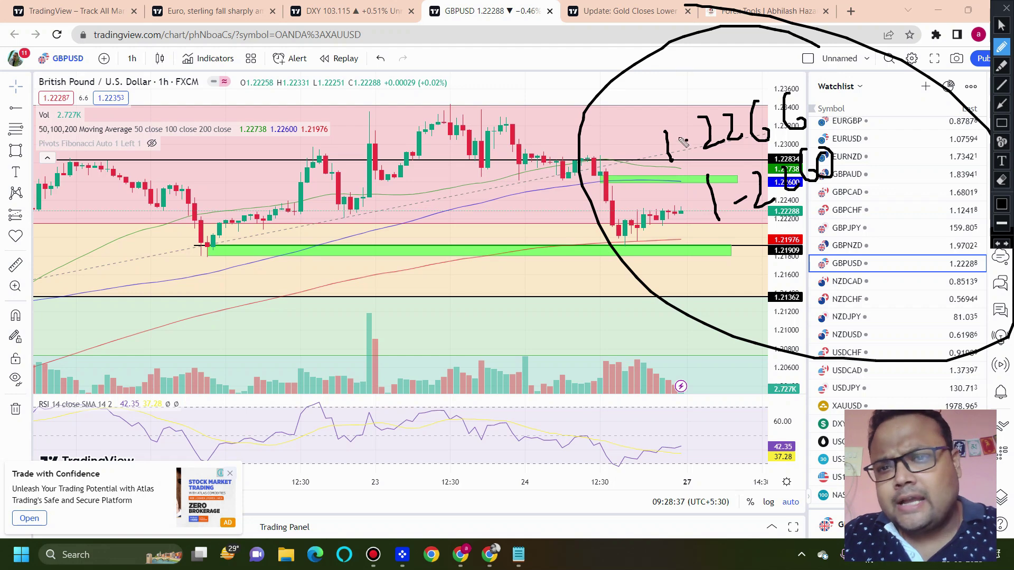
# Draw a short wavy stroke over the upper green zone beside the handwritten 1.2260 and clear all annotations
pyautogui.moveTo(671, 184)
pyautogui.mouseDown()
pyautogui.moveTo(704, 206)
pyautogui.moveTo(710, 182)
pyautogui.mouseUp()
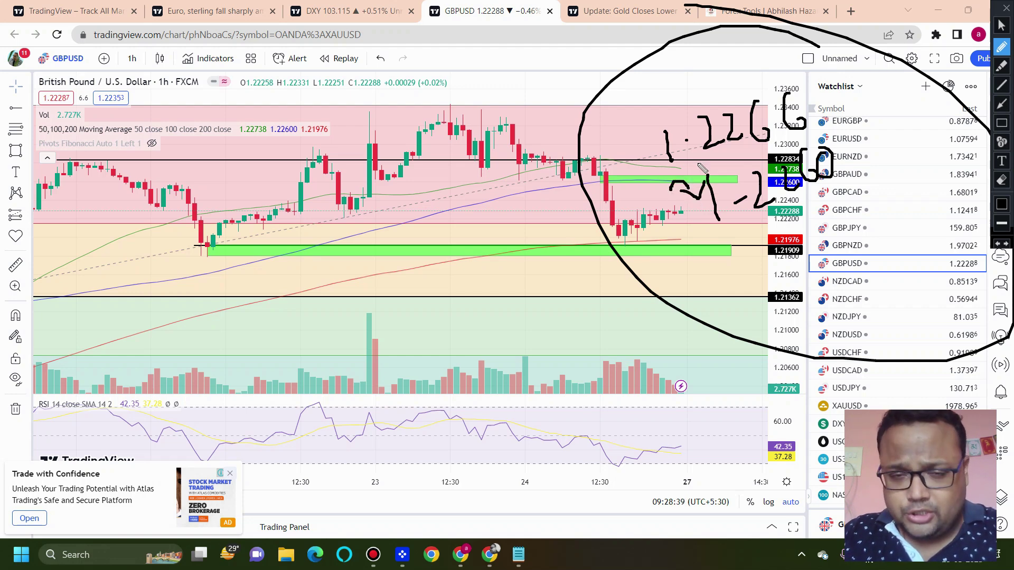
pyautogui.click(1001, 24)
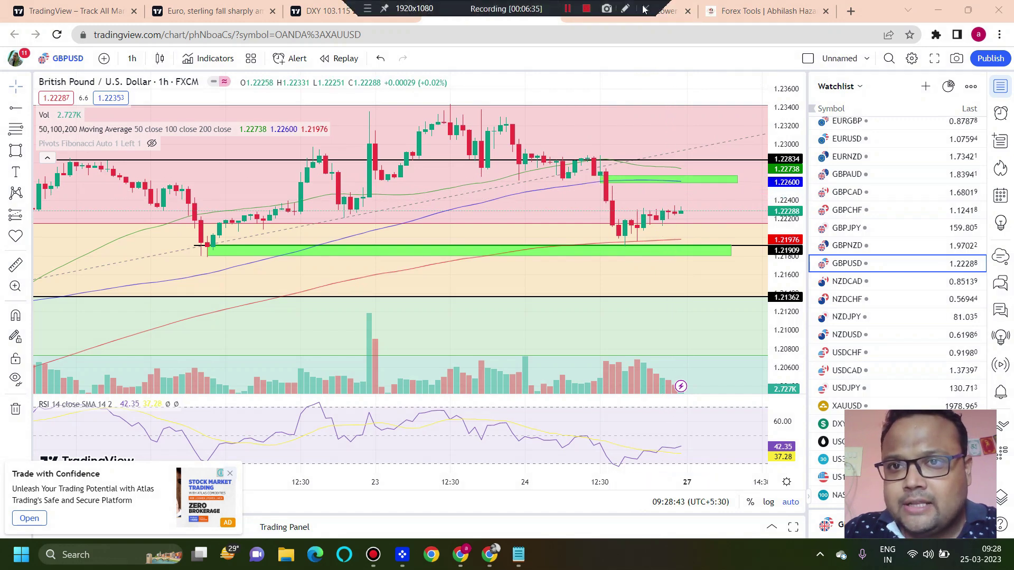
# Handwrite the level 1.2283 above the latest candles on the GBPUSD chart
pyautogui.click(624, 9)
pyautogui.moveTo(616, 72); pyautogui.dragTo(630, 113)
pyautogui.click(646, 106)
pyautogui.moveTo(666, 75); pyautogui.dragTo(716, 106)
pyautogui.moveTo(721, 58); pyautogui.dragTo(745, 103)
pyautogui.moveTo(761, 53); pyautogui.dragTo(771, 109)
# Draw a large loop around the handwritten 1.2283 and the upper black line, mark the candles near it, and clear the annotations
pyautogui.moveTo(681, 3)
pyautogui.mouseDown()
pyautogui.moveTo(454, 158)
pyautogui.moveTo(613, 21)
pyautogui.mouseUp()
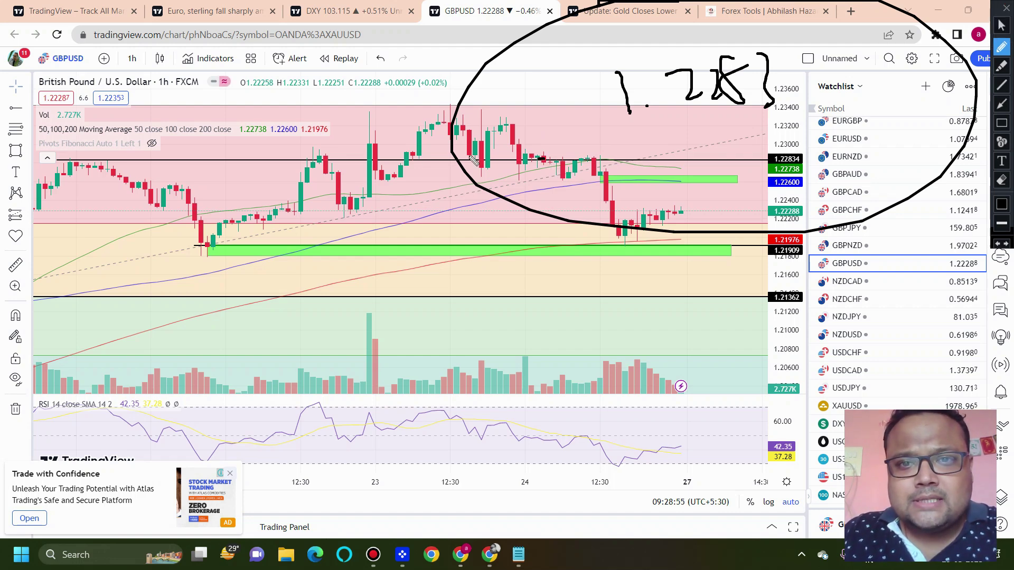
pyautogui.moveTo(544, 156); pyautogui.dragTo(499, 143)
pyautogui.click(1002, 8)
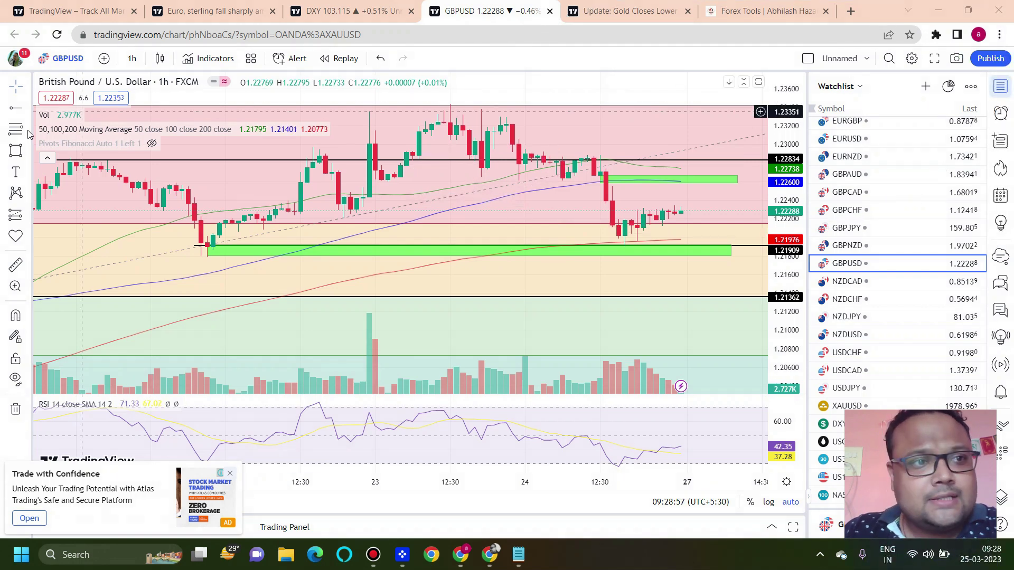
# Draw a Fibonacci retracement from the 23 March high at 1.23428 down to the lower black line at 1.21908
pyautogui.click(419, 104)
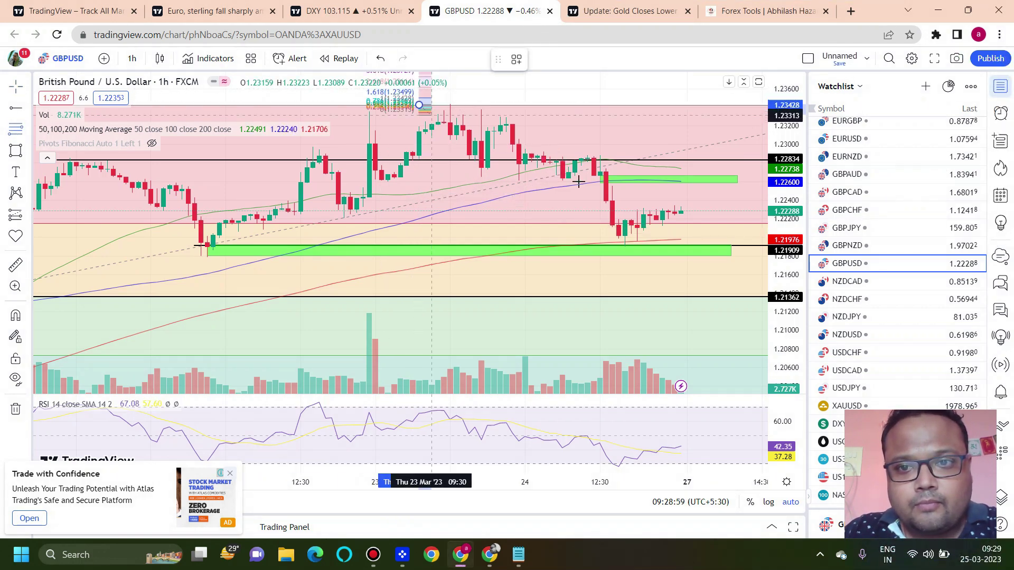
pyautogui.click(731, 246)
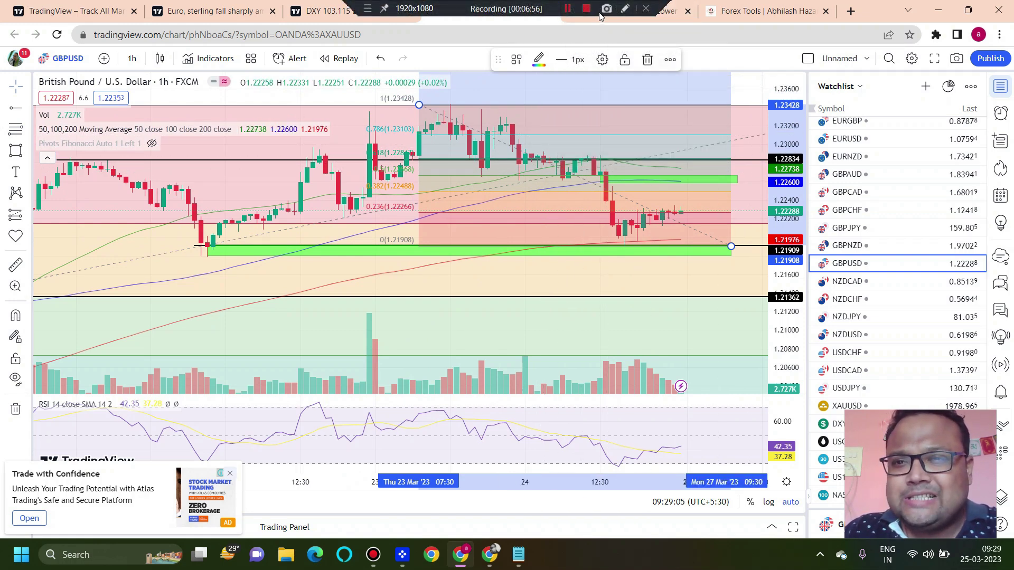
pyautogui.click(613, 182)
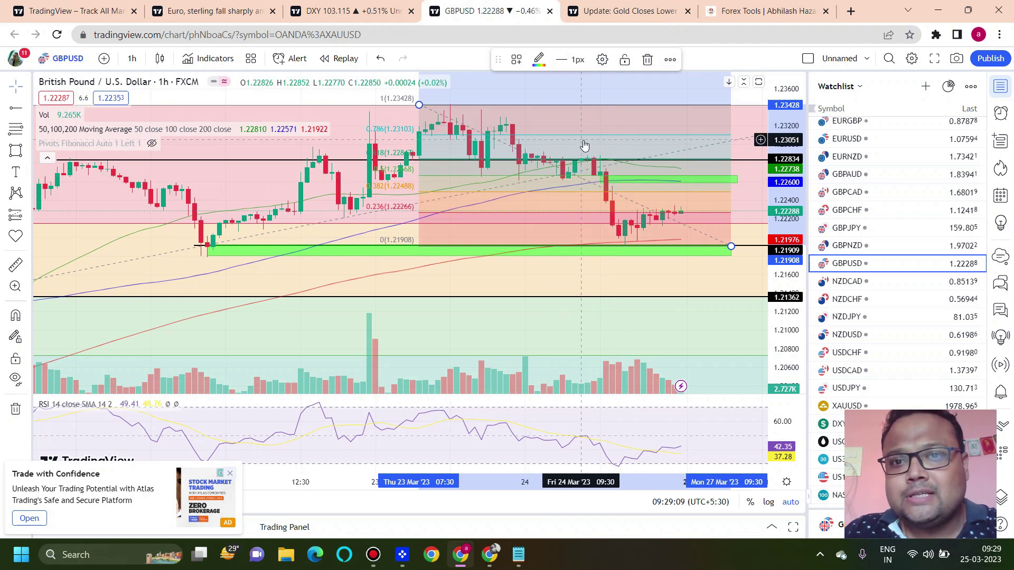
# Examine the GBPUSD hourly price action against the Fibonacci retracement levels over shorter and longer time ranges
pyautogui.scroll(-3, 584, 145)
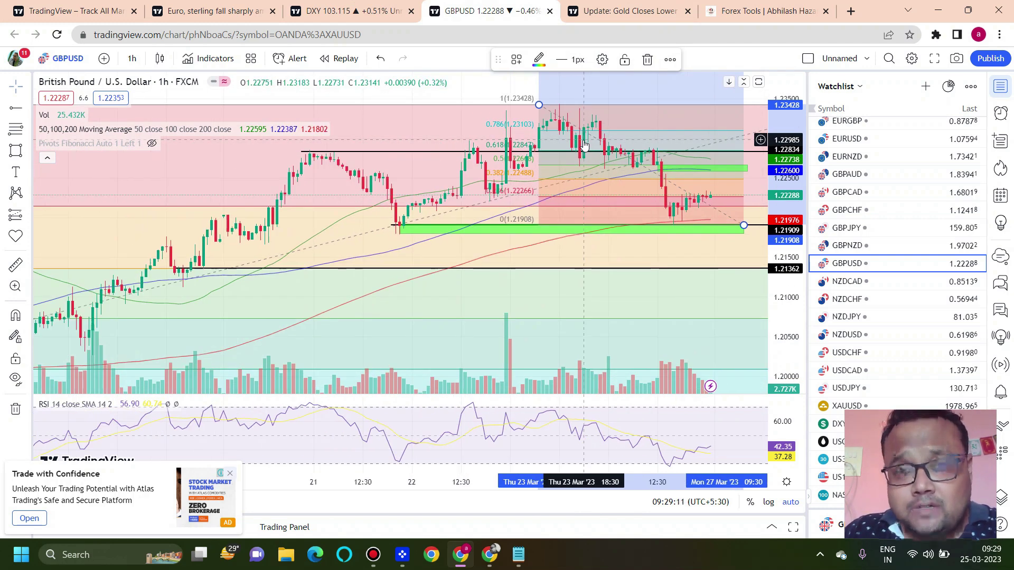
pyautogui.scroll(3, 583, 142)
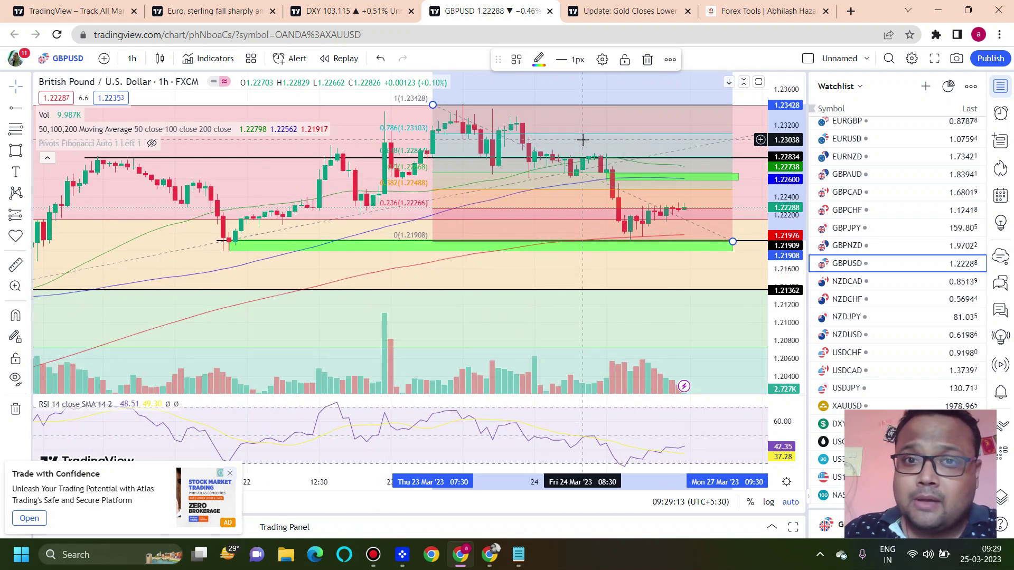
pyautogui.scroll(-2, 582, 140)
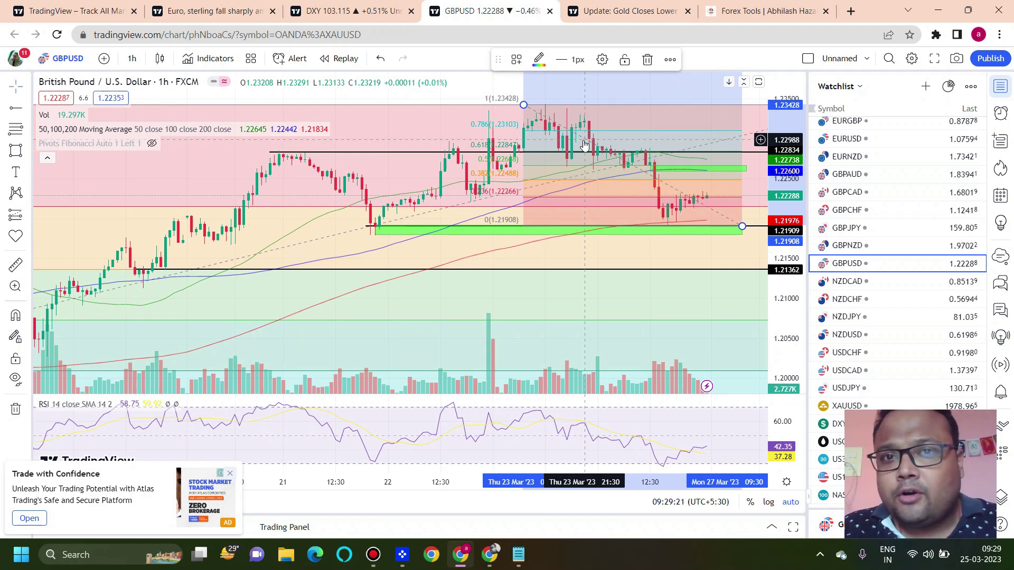
pyautogui.scroll(-3, 511, 194)
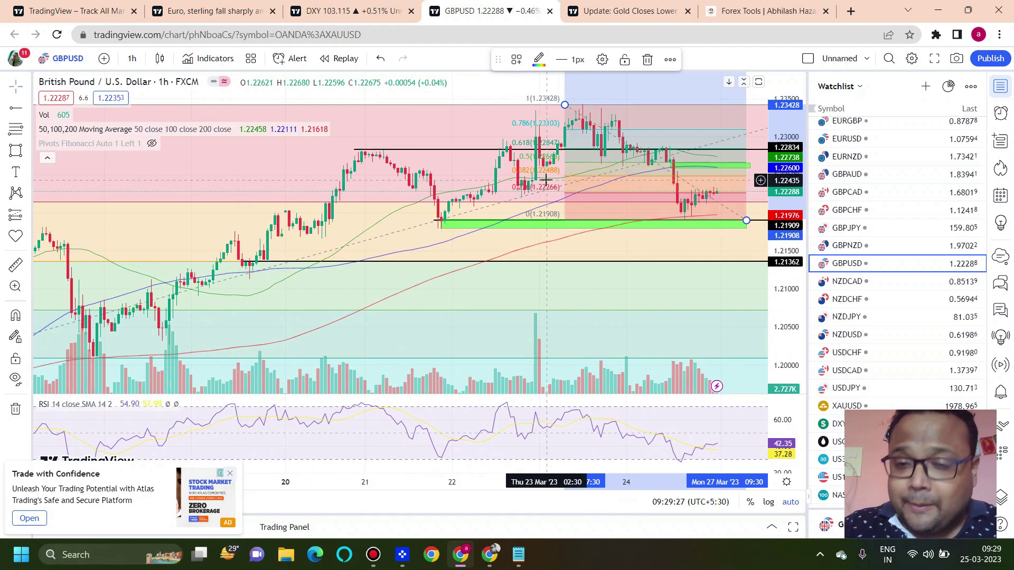
pyautogui.scroll(3, 560, 169)
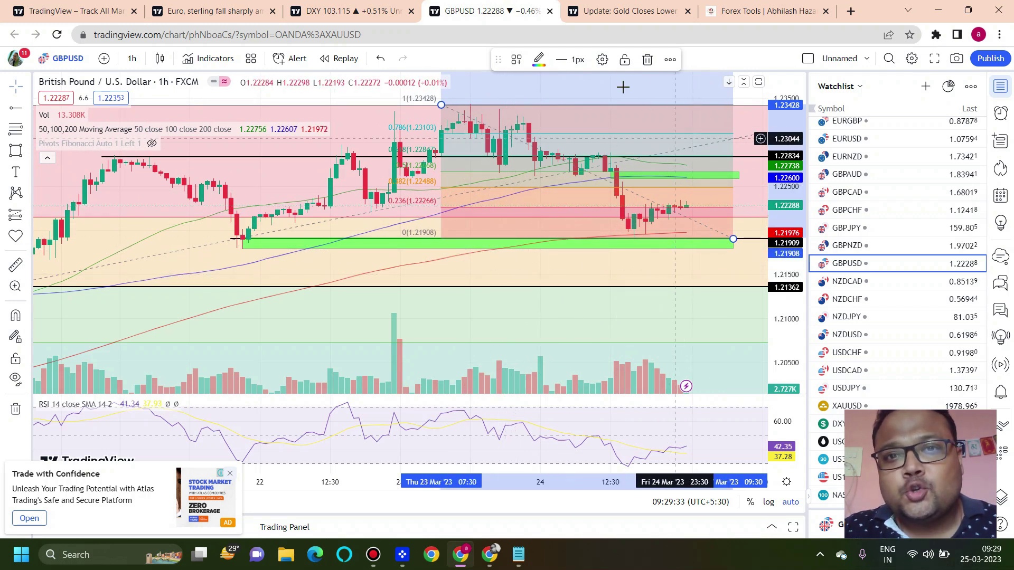
pyautogui.scroll(-5, 356, 308)
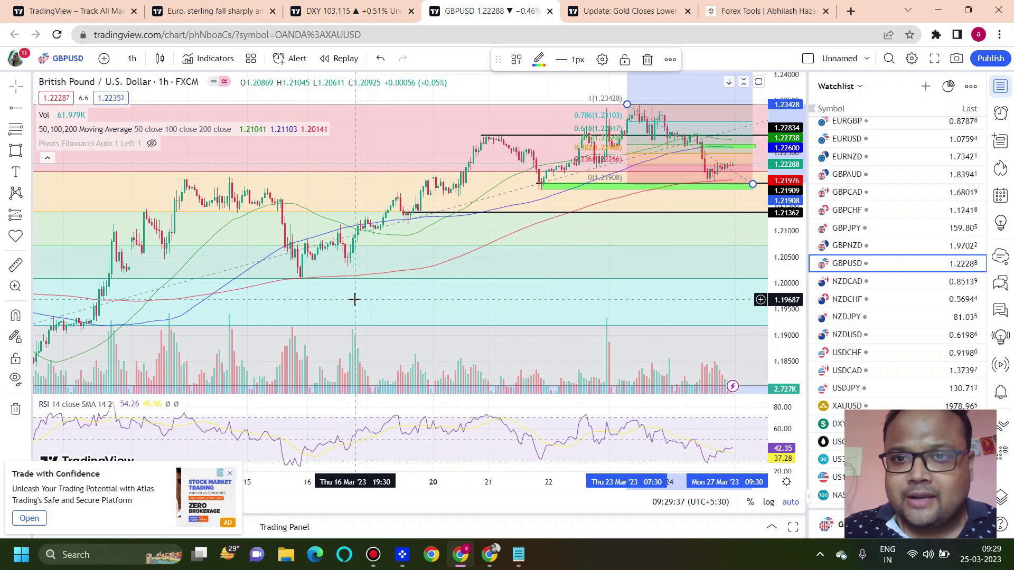
pyautogui.scroll(3, 535, 129)
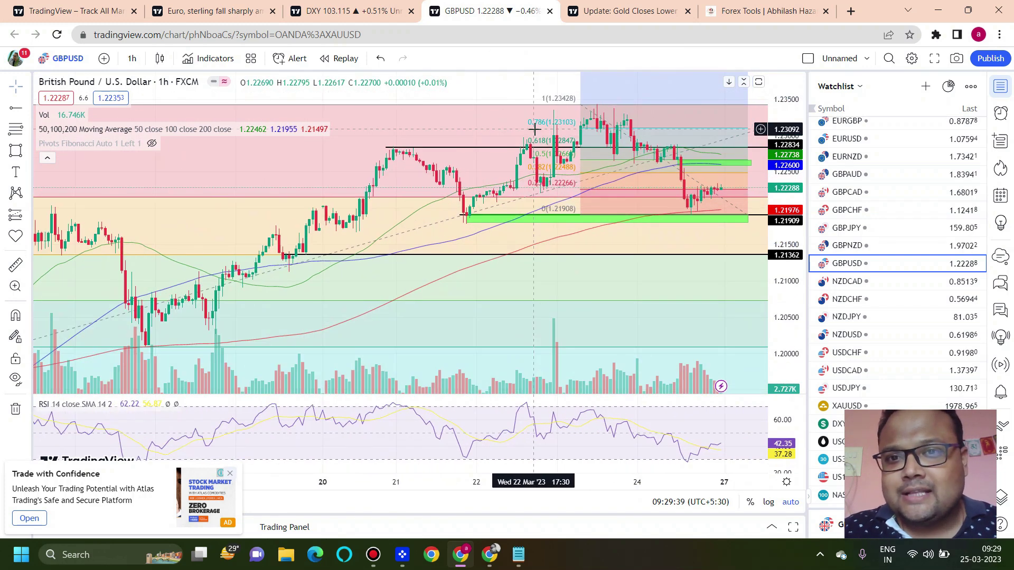
pyautogui.scroll(2, 534, 129)
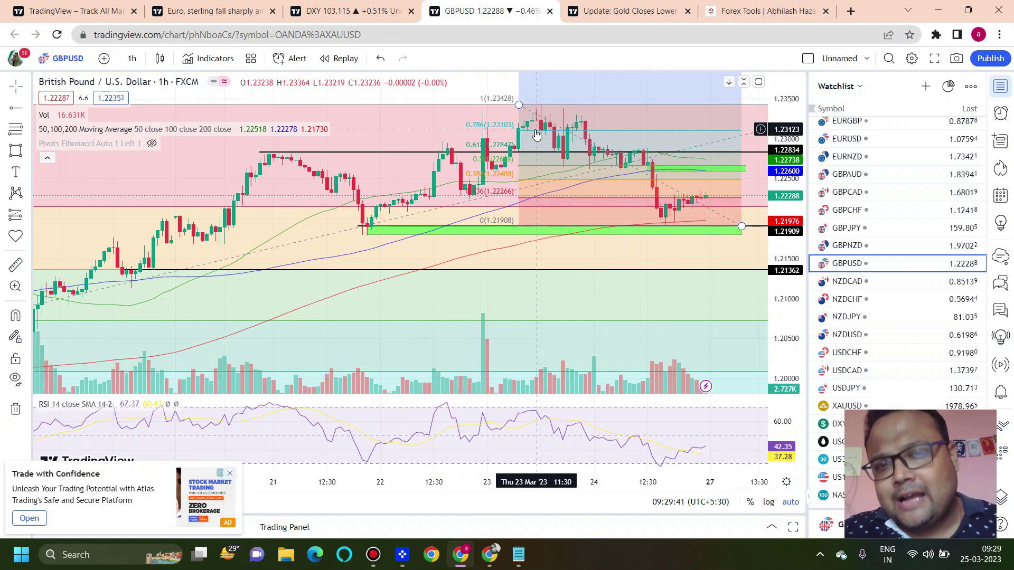